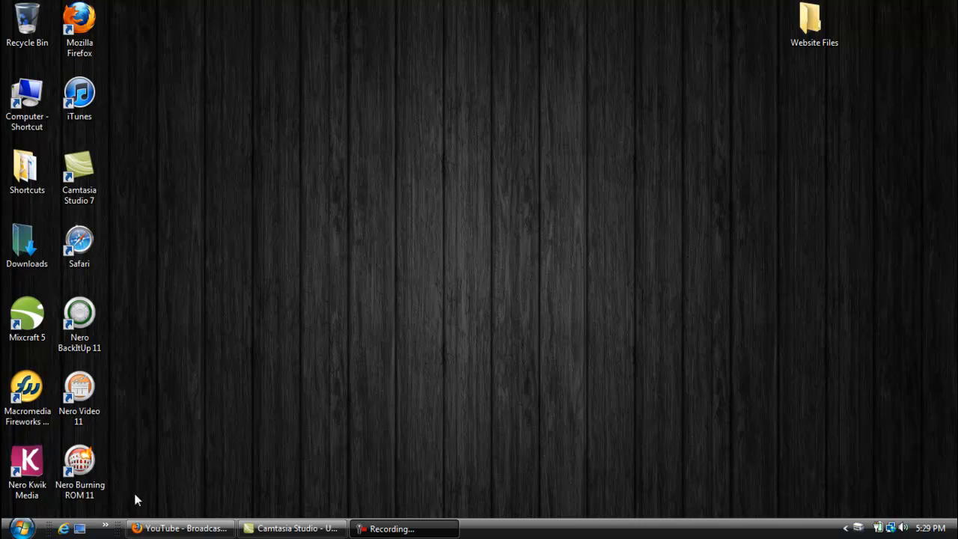
Switch to the YouTube page in Firefox and open the Video Manager's uploads list from the account menu
{"action": "left_click", "coordinate": [175, 529]}
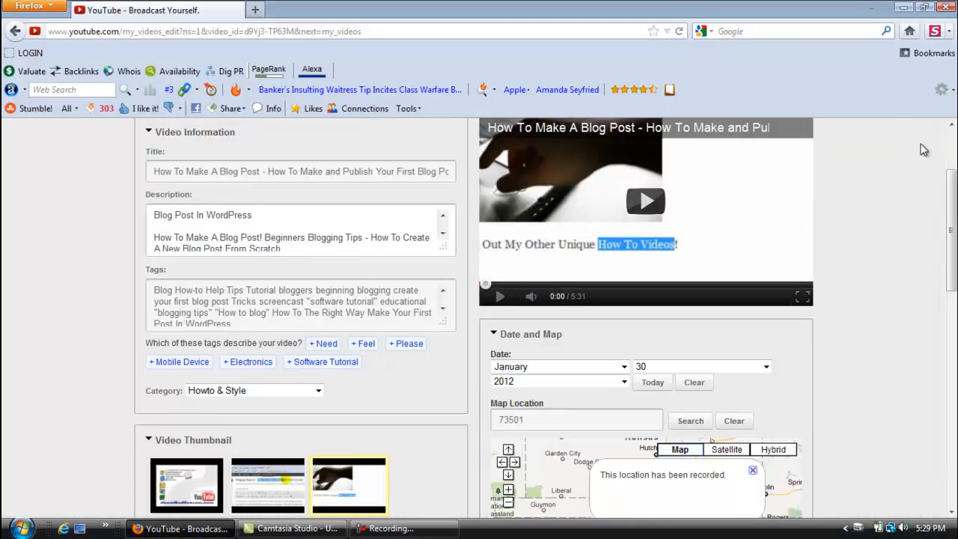
{"action": "scroll", "coordinate": [949, 204], "scroll_direction": "up", "scroll_amount": 5}
{"action": "left_click", "coordinate": [736, 146]}
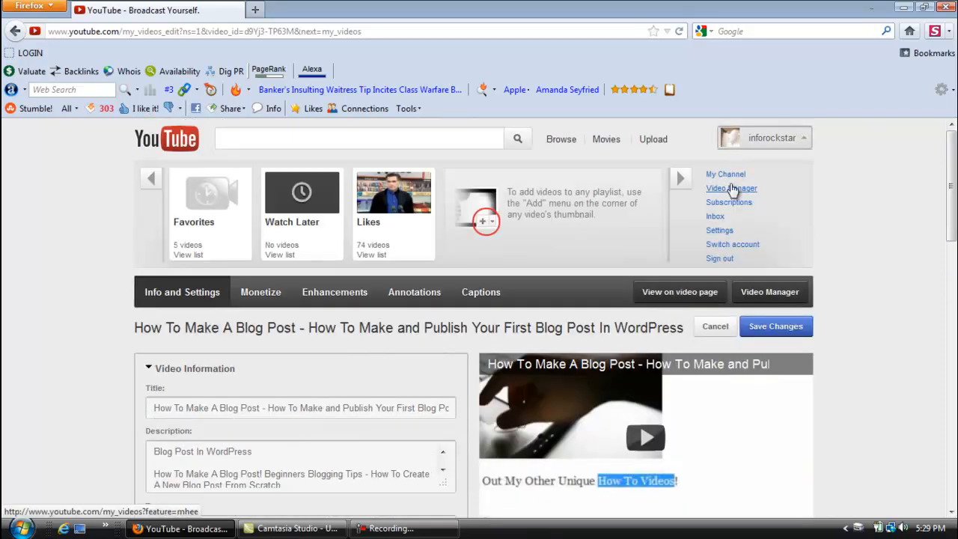
{"action": "left_click", "coordinate": [726, 187]}
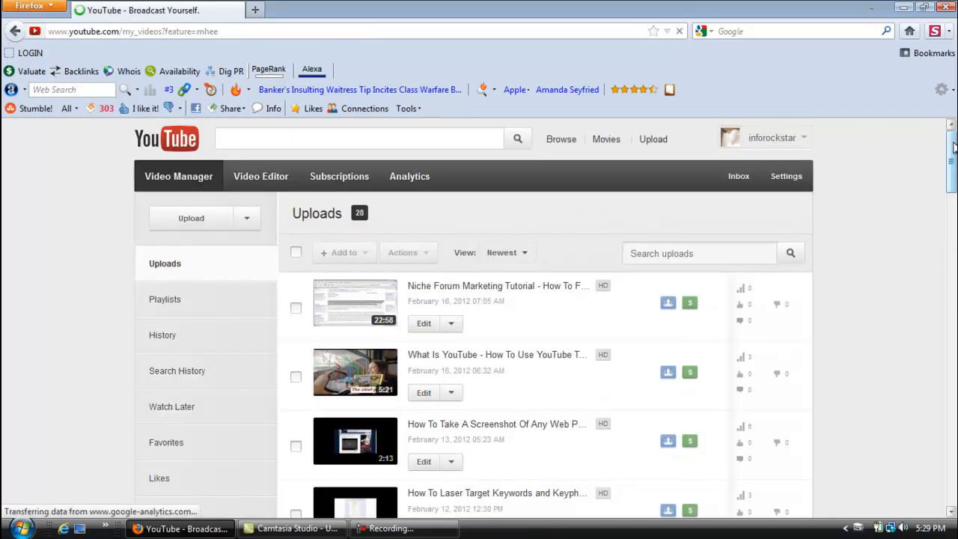
Find the "How To Make A Blog Post" video from January 30, 2012 among the uploads and open it for editing
{"action": "mouse_move", "coordinate": [953, 146]}
{"action": "left_mouse_down"}
{"action": "mouse_move", "coordinate": [953, 487]}
{"action": "mouse_move", "coordinate": [952, 161]}
{"action": "left_mouse_up"}
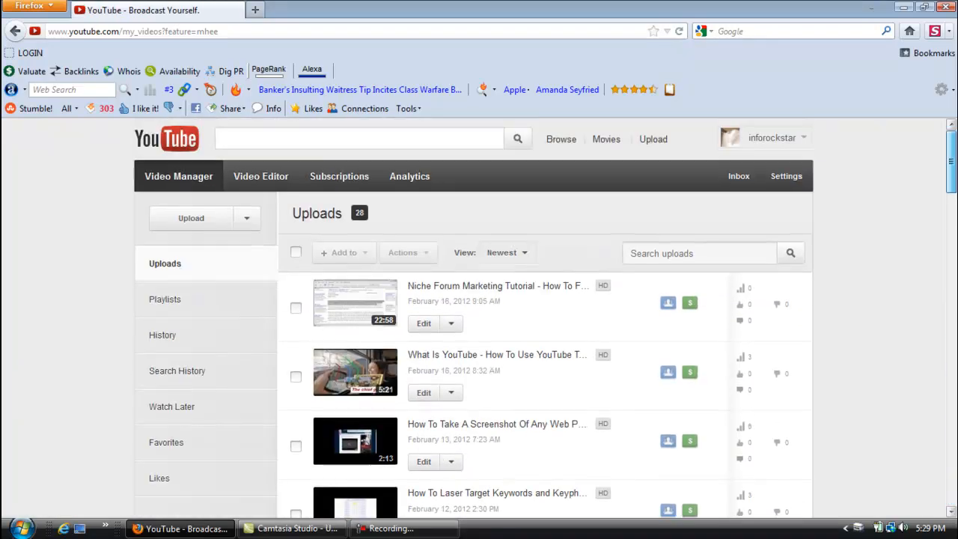
{"action": "left_click_drag", "start_coordinate": [953, 87], "coordinate": [954, 424]}
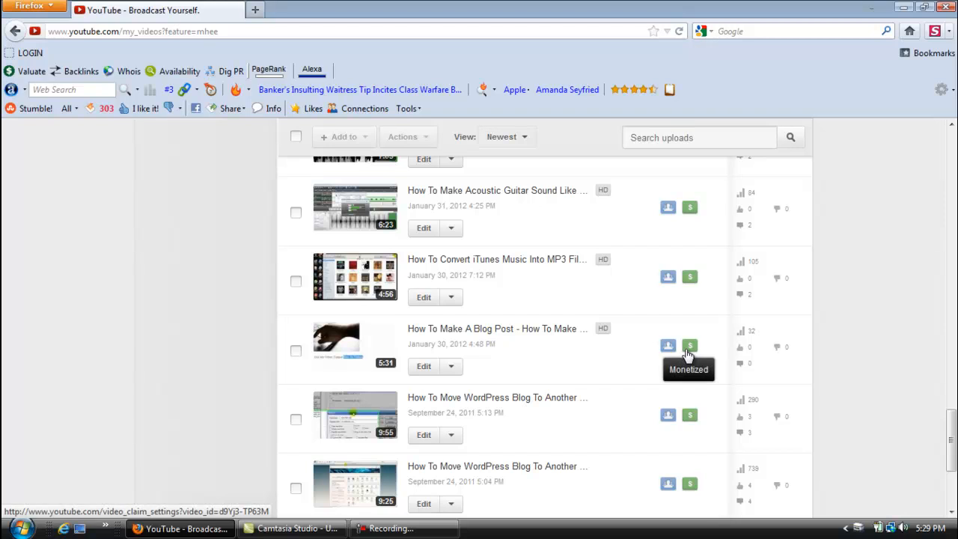
{"action": "left_click", "coordinate": [418, 368]}
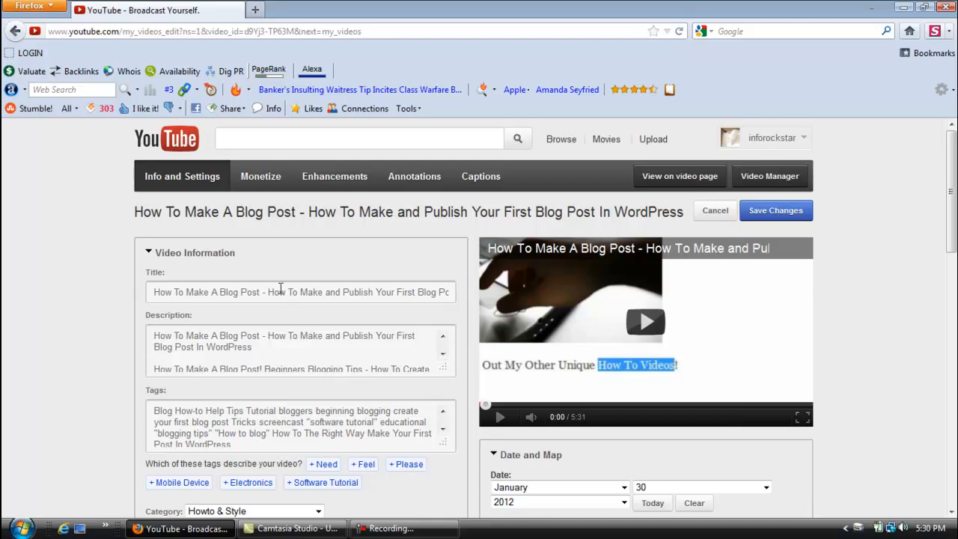
Examine the keyword phrases in both halves of the video's title
{"action": "left_click_drag", "start_coordinate": [269, 287], "coordinate": [118, 287]}
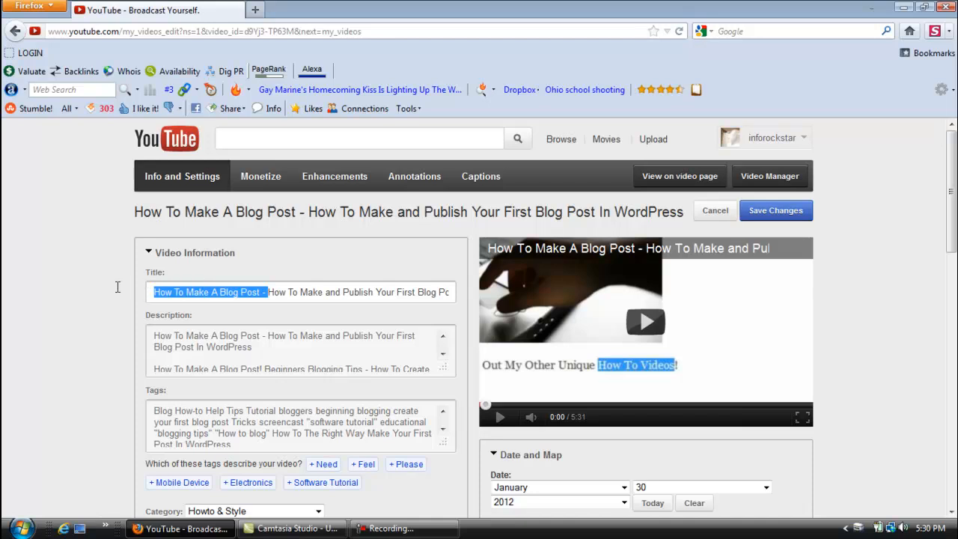
{"action": "left_click", "coordinate": [180, 287]}
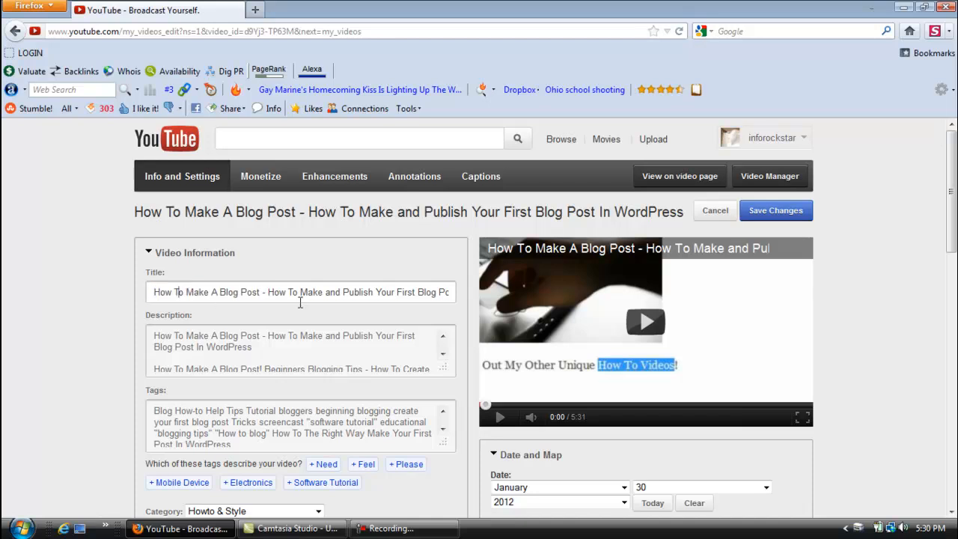
{"action": "left_click_drag", "start_coordinate": [397, 292], "coordinate": [452, 292]}
{"action": "left_click", "coordinate": [445, 292]}
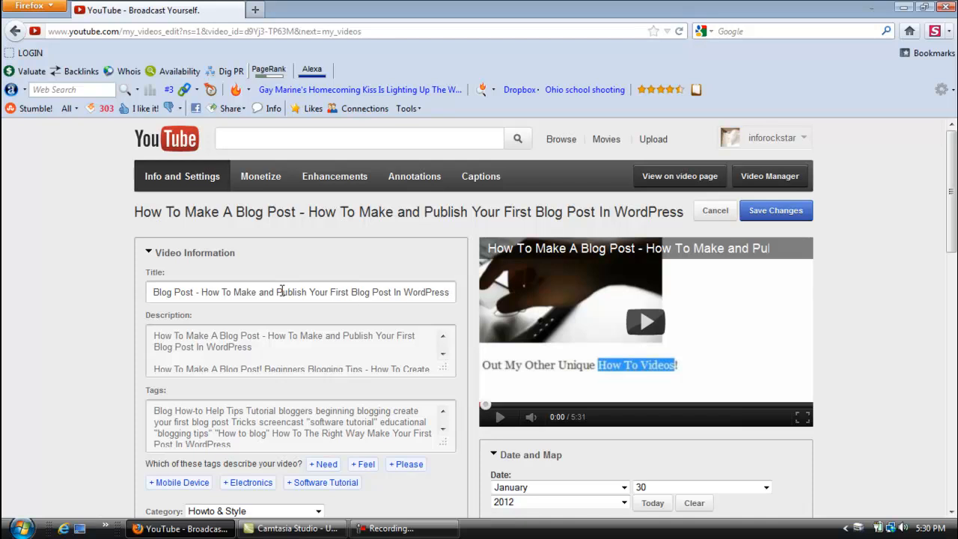
{"action": "left_click_drag", "start_coordinate": [197, 292], "coordinate": [130, 289]}
{"action": "left_click", "coordinate": [161, 296]}
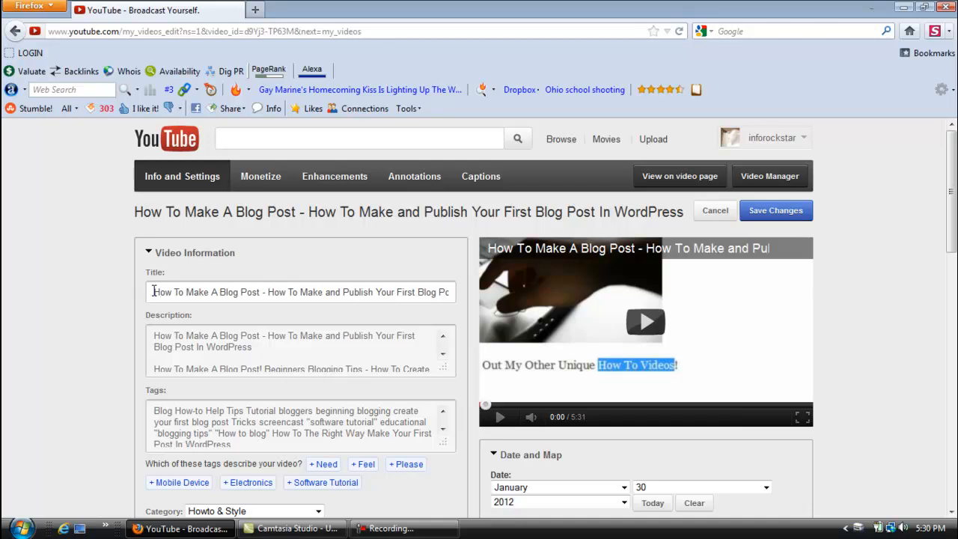
{"action": "left_click_drag", "start_coordinate": [153, 292], "coordinate": [454, 291]}
{"action": "left_click", "coordinate": [453, 292]}
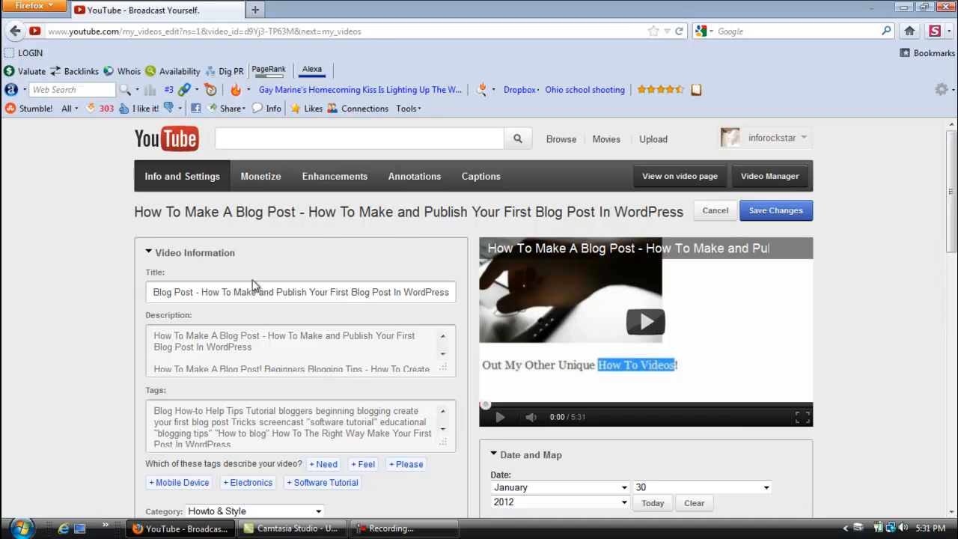
Read through the video's description and check how its opening lines repeat the title's keywords
{"action": "left_click_drag", "start_coordinate": [152, 334], "coordinate": [285, 351]}
{"action": "left_click", "coordinate": [285, 350]}
{"action": "left_click", "coordinate": [445, 359]}
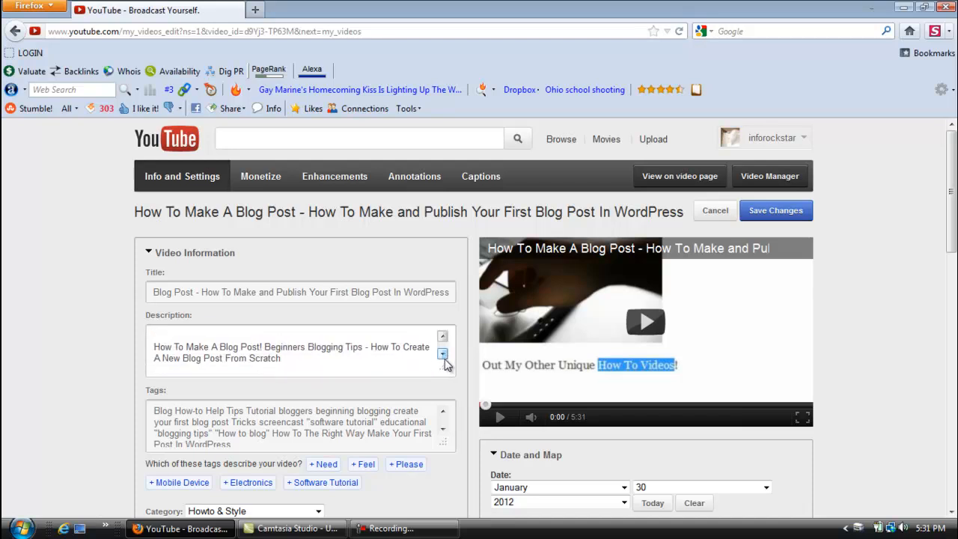
{"action": "left_click", "coordinate": [445, 359]}
{"action": "left_click", "coordinate": [445, 359]}
{"action": "left_click", "coordinate": [445, 358]}
{"action": "left_click", "coordinate": [444, 358]}
{"action": "left_click", "coordinate": [445, 358]}
{"action": "left_click", "coordinate": [445, 358]}
{"action": "left_click", "coordinate": [444, 359]}
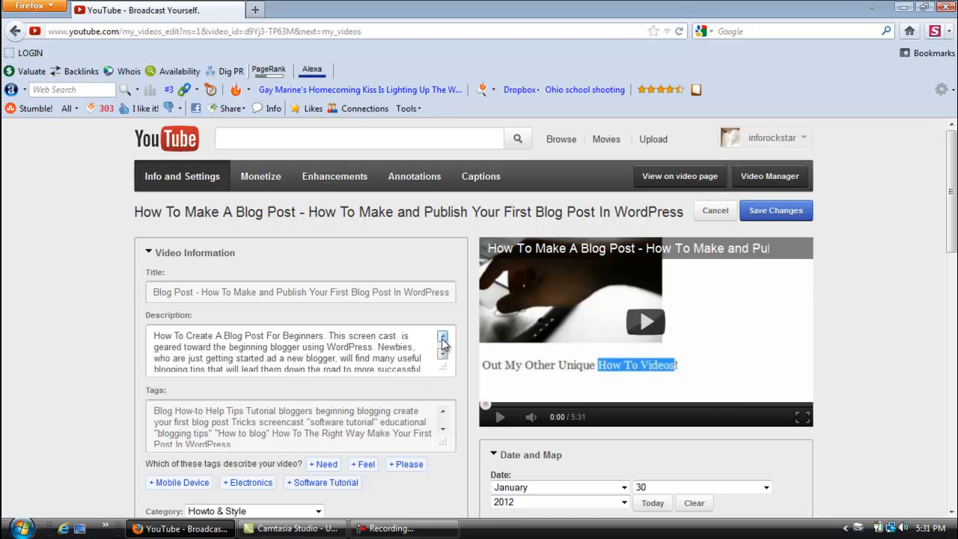
{"action": "left_click", "coordinate": [442, 338]}
{"action": "left_click", "coordinate": [443, 337]}
{"action": "left_click", "coordinate": [442, 337]}
{"action": "left_click", "coordinate": [442, 338]}
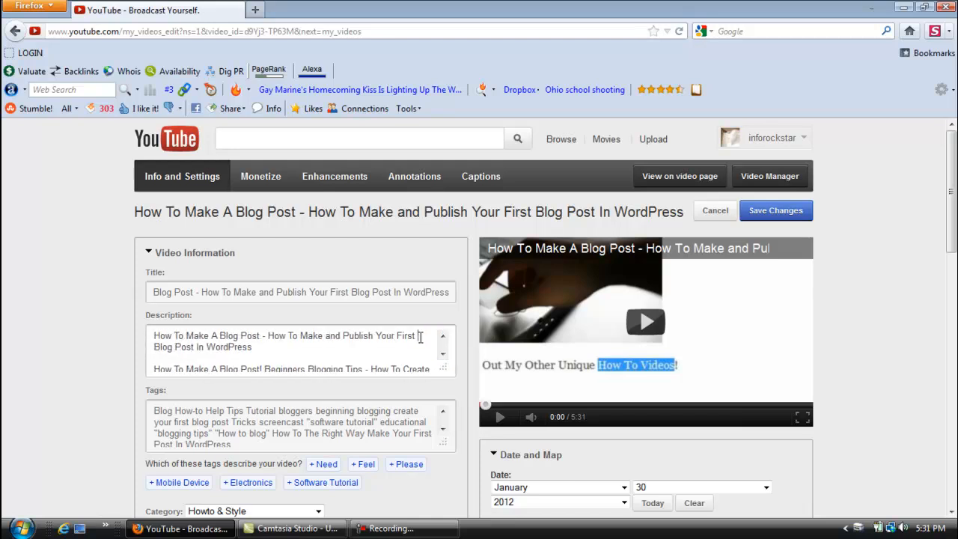
{"action": "left_click", "coordinate": [255, 347]}
{"action": "left_click", "coordinate": [443, 356]}
Review the full set of tags on the video, including the quoted phrases and the title words
{"action": "left_click", "coordinate": [442, 430]}
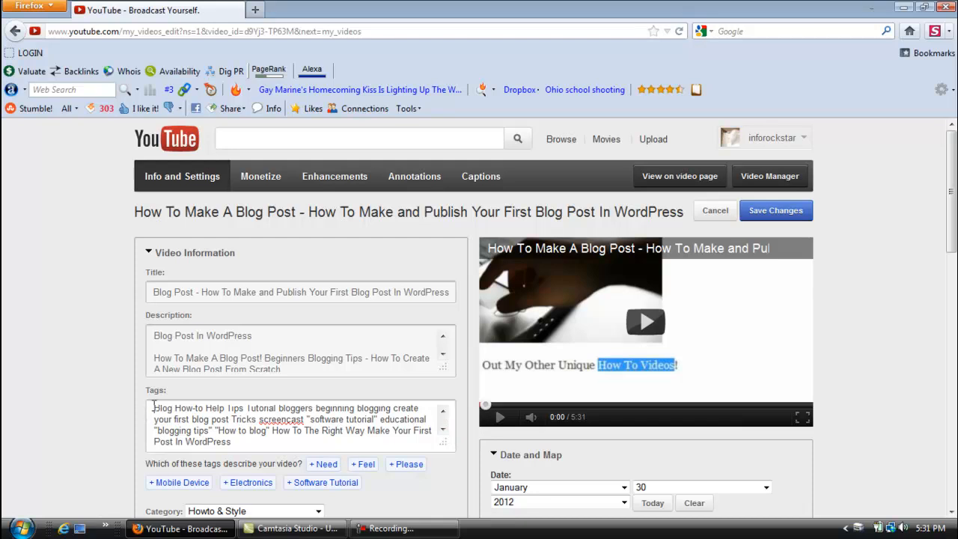
{"action": "key", "text": "ctrl+a"}
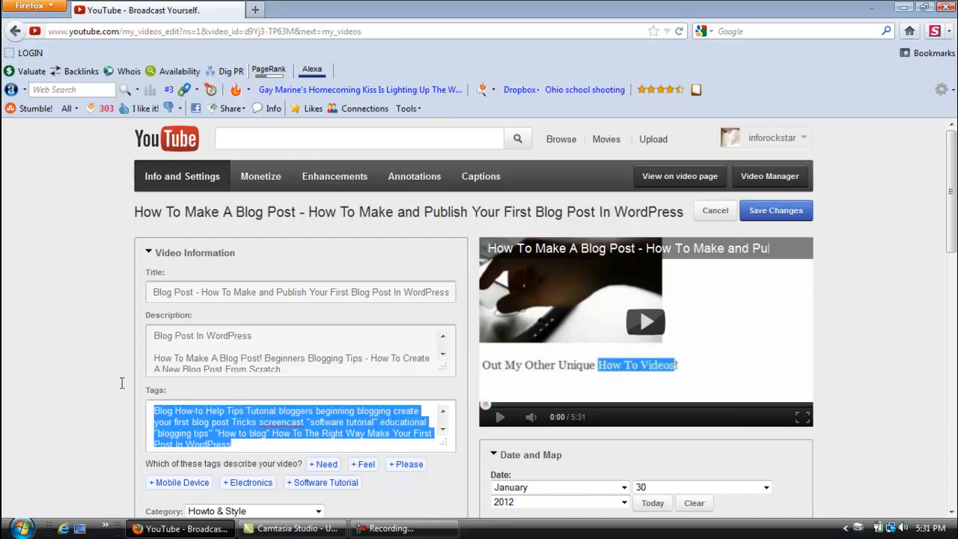
{"action": "left_click", "coordinate": [158, 412]}
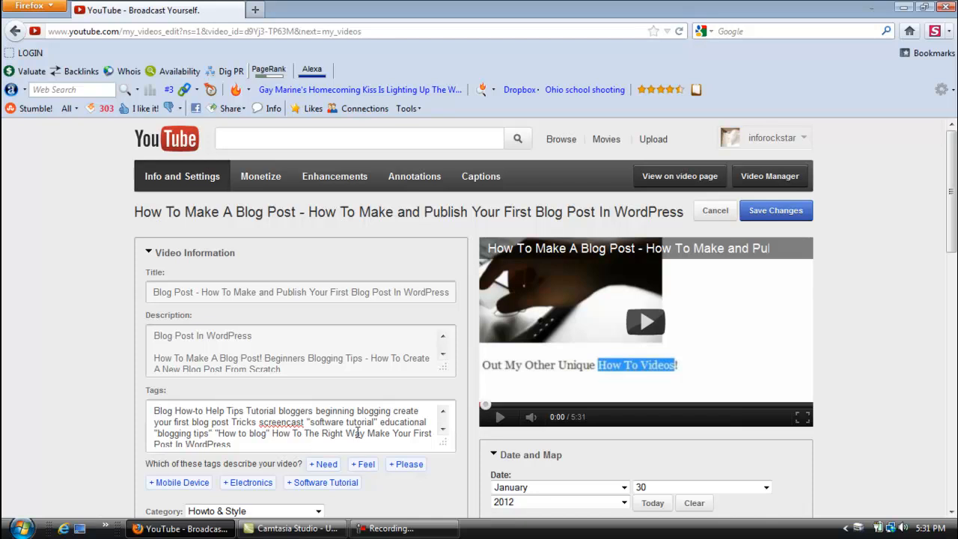
{"action": "left_click_drag", "start_coordinate": [433, 434], "coordinate": [243, 443]}
{"action": "left_click", "coordinate": [243, 443]}
{"action": "key", "text": "ctrl+a"}
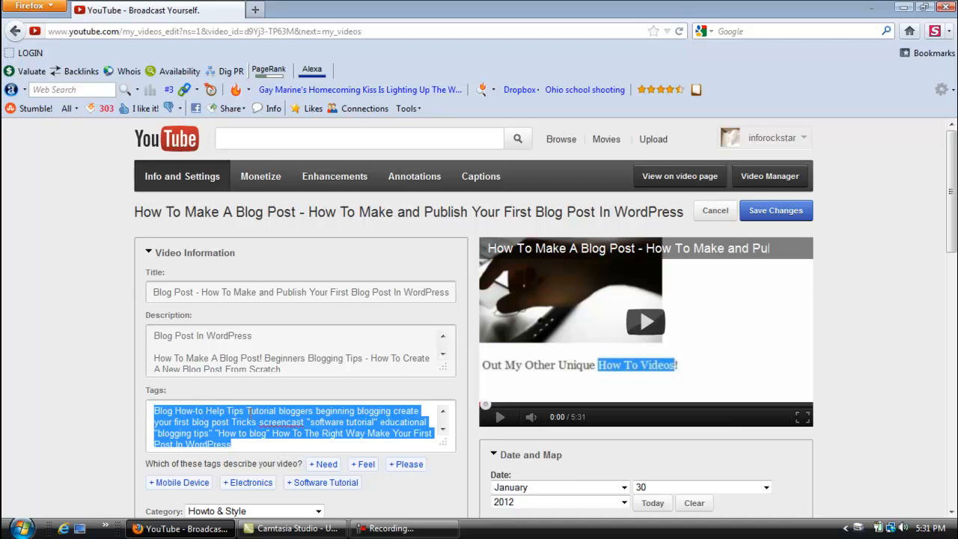
{"action": "left_click", "coordinate": [261, 411]}
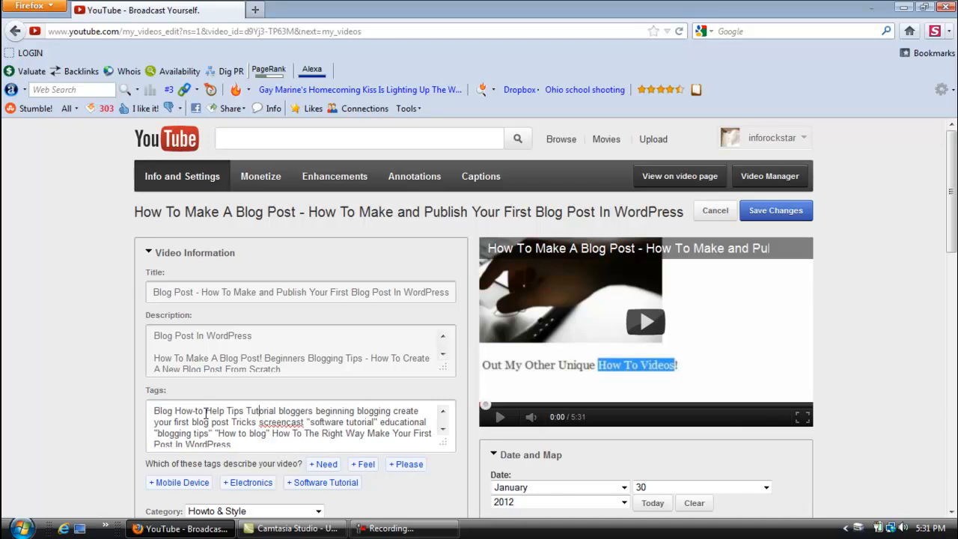
{"action": "left_click", "coordinate": [245, 447]}
Compare the keywords used across the video's title, description and tags, finishing with the title
{"action": "left_click", "coordinate": [276, 292]}
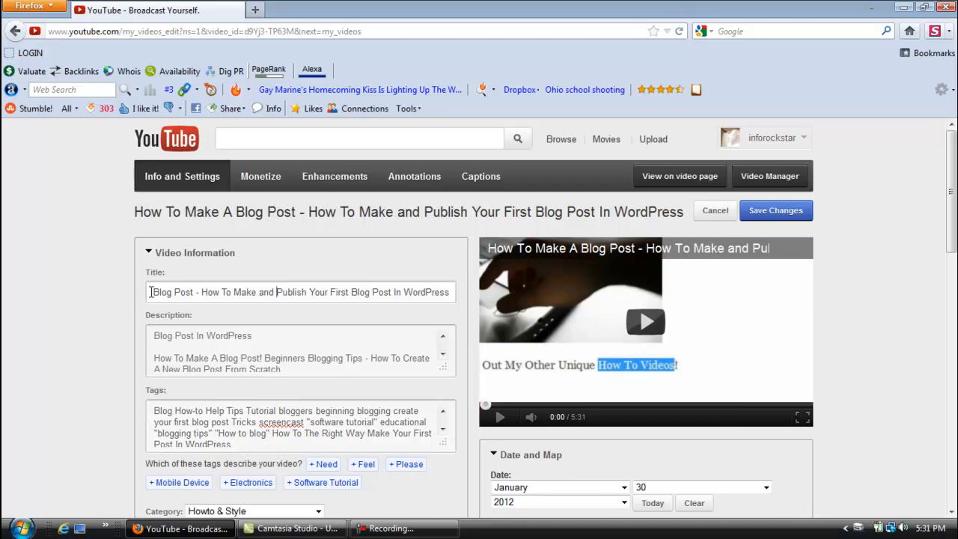
{"action": "left_click", "coordinate": [326, 331]}
{"action": "left_click", "coordinate": [339, 432]}
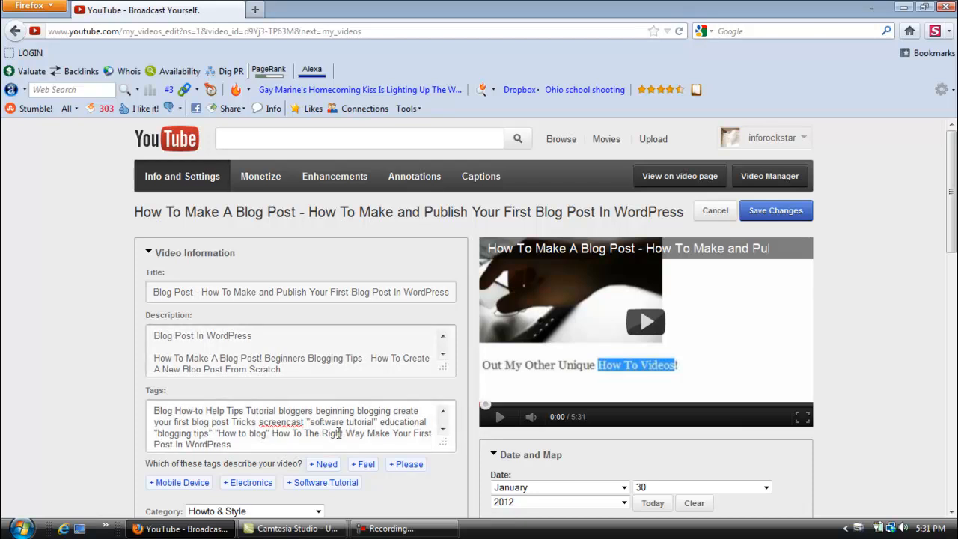
{"action": "left_click", "coordinate": [409, 289]}
{"action": "left_click", "coordinate": [408, 359]}
{"action": "left_click_drag", "start_coordinate": [154, 292], "coordinate": [459, 290]}
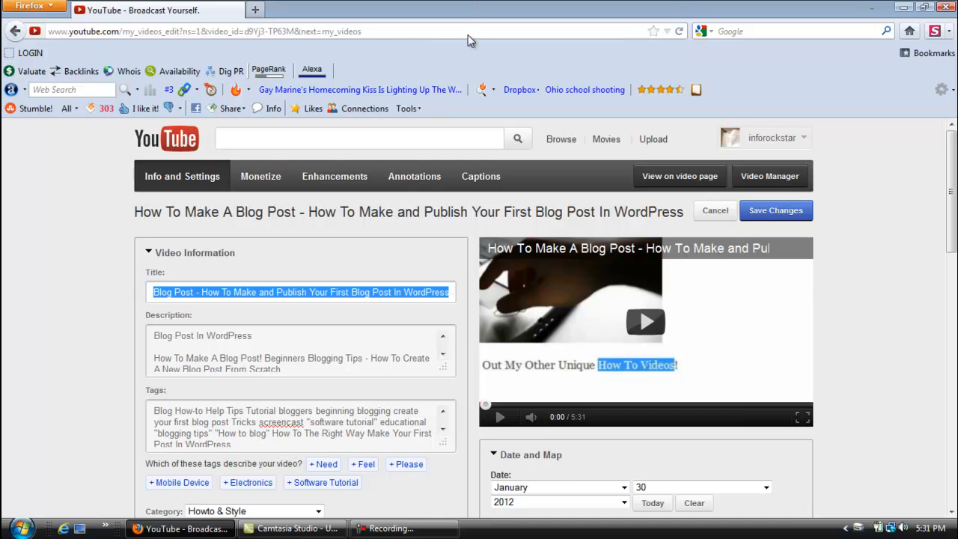
{"action": "left_click", "coordinate": [454, 297]}
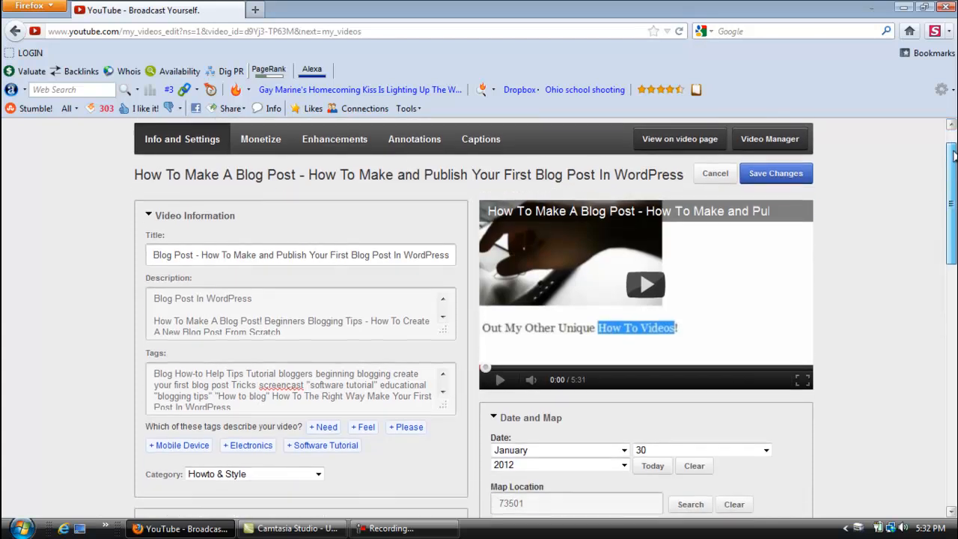
{"action": "left_click_drag", "start_coordinate": [953, 141], "coordinate": [954, 168]}
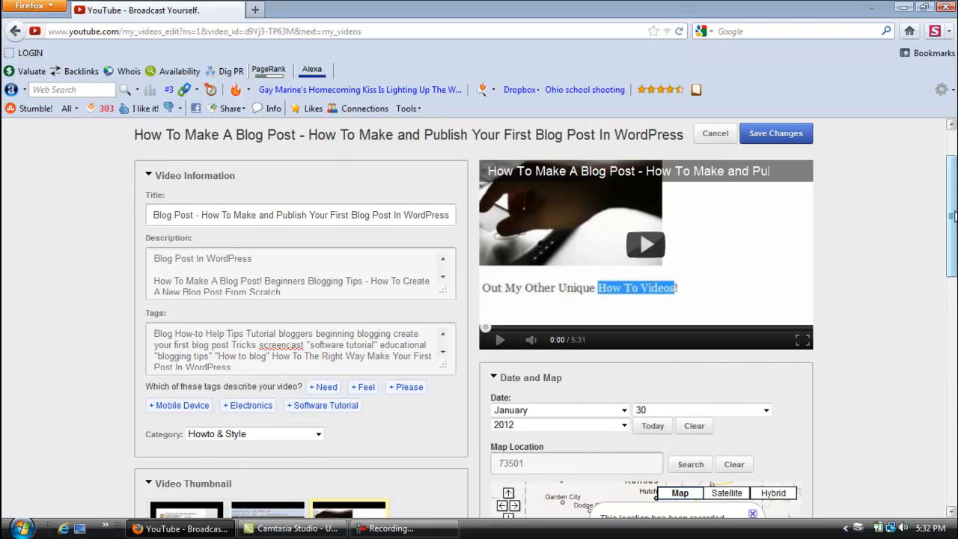
{"action": "left_click_drag", "start_coordinate": [954, 216], "coordinate": [956, 170]}
{"action": "mouse_move", "coordinate": [954, 174]}
{"action": "left_mouse_down"}
{"action": "mouse_move", "coordinate": [954, 119]}
{"action": "mouse_move", "coordinate": [953, 178]}
{"action": "left_mouse_up"}
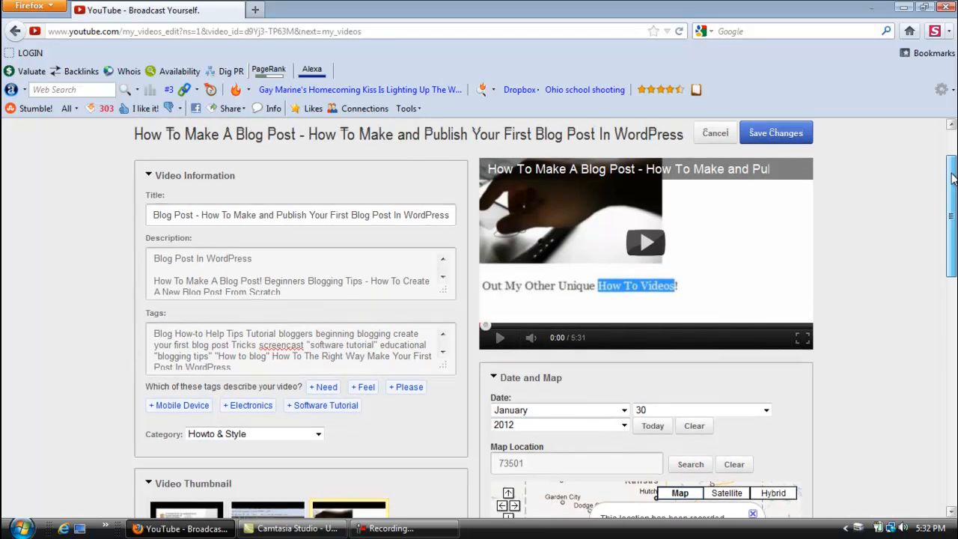